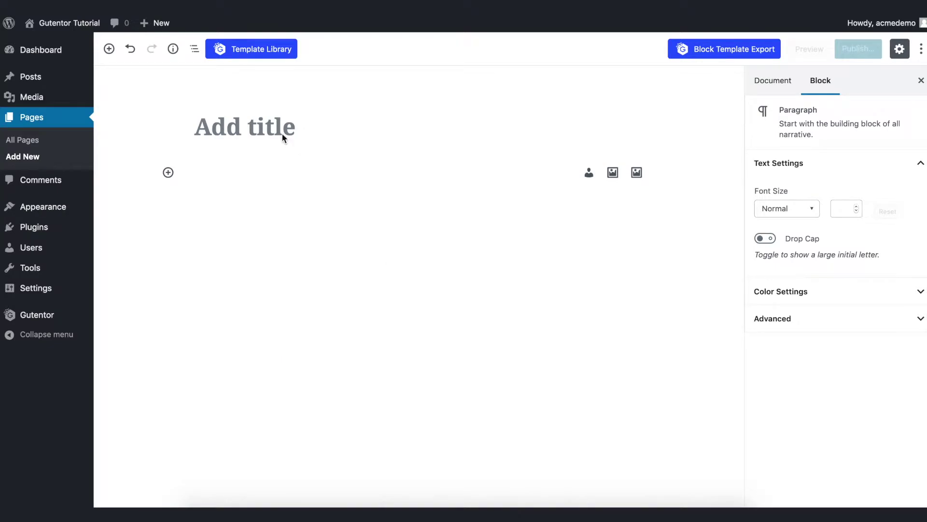
- Place the cursor in the new blank page's title field
left_click(274, 127)
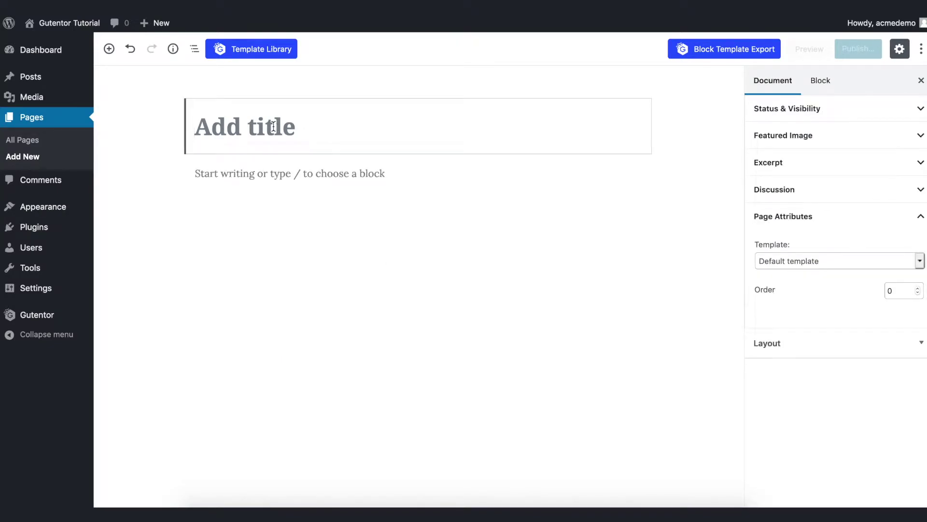
- Title the page 'Image Slider' and filter the Gutentor template library to Image Slider
type("Image Slider")
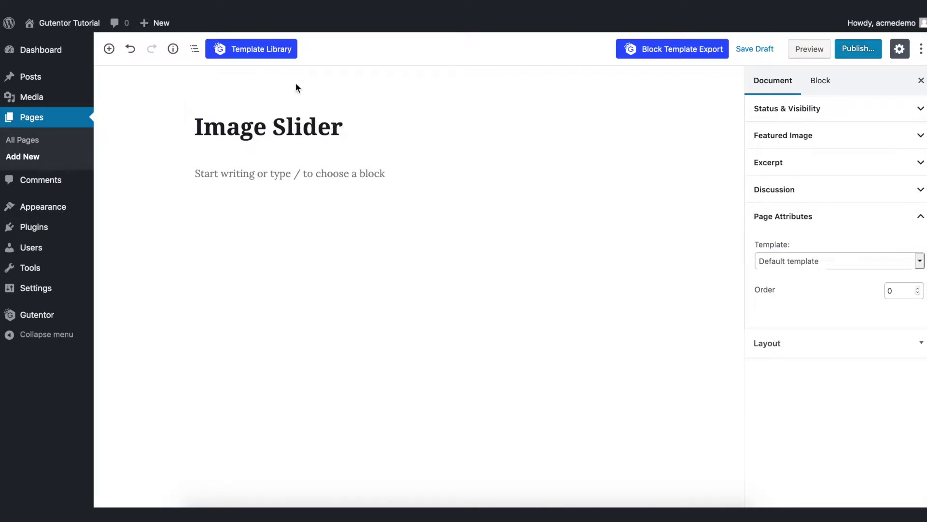
left_click(276, 56)
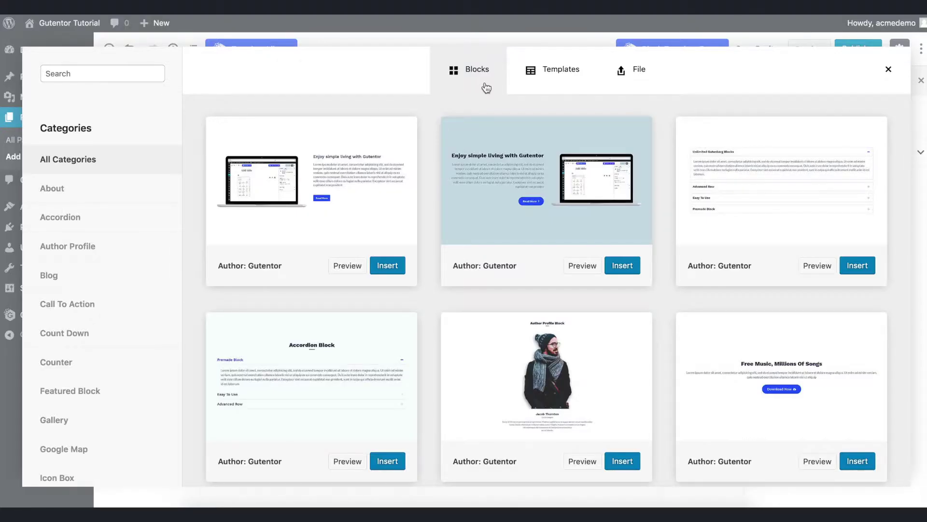
scroll(116, 244, "down", 5)
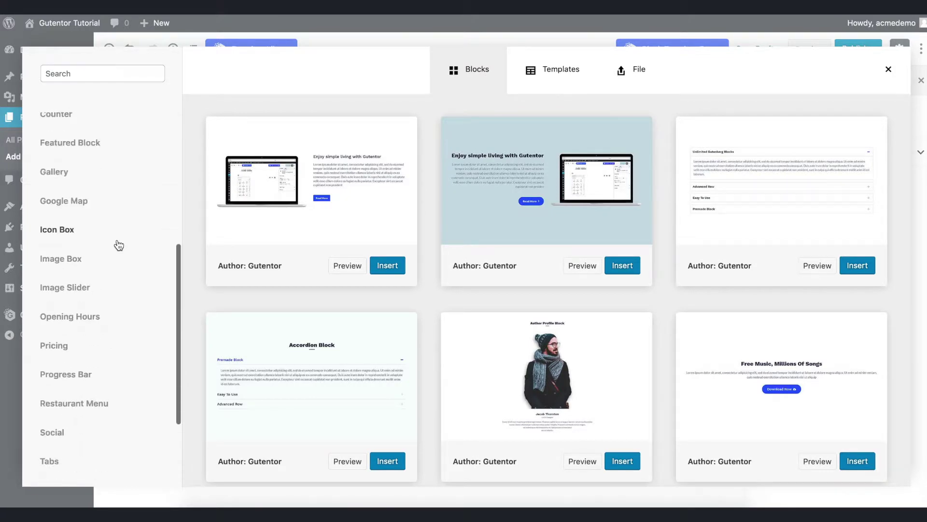
left_click(89, 288)
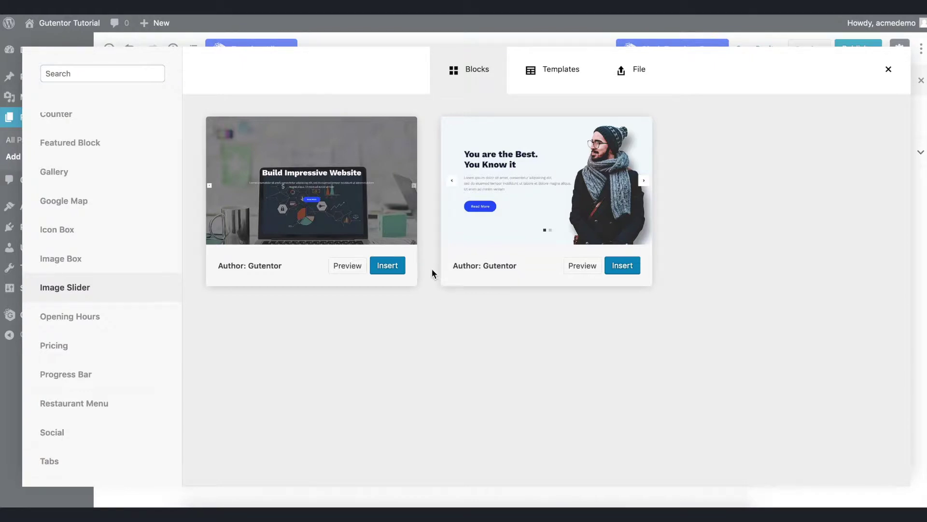
- Insert the first Image Slider template, publish the page and open it in a new tab
left_click(387, 266)
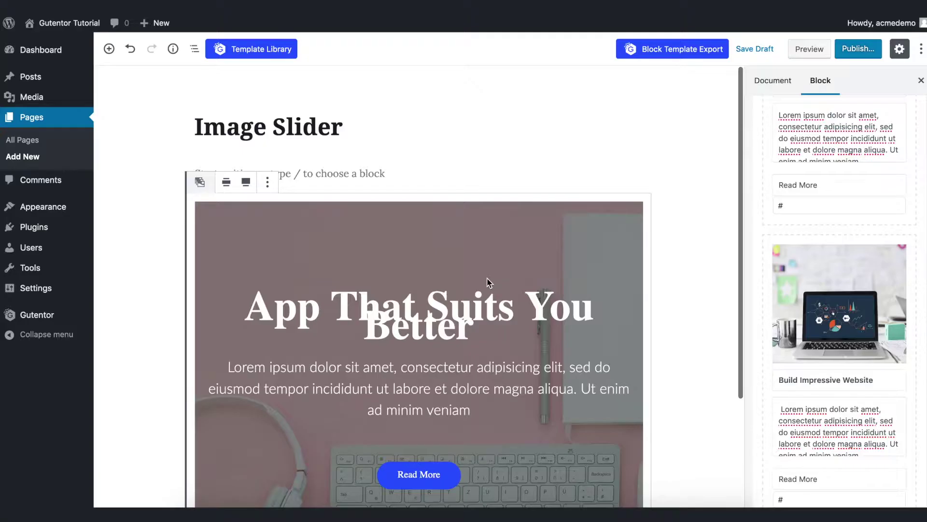
left_click(858, 49)
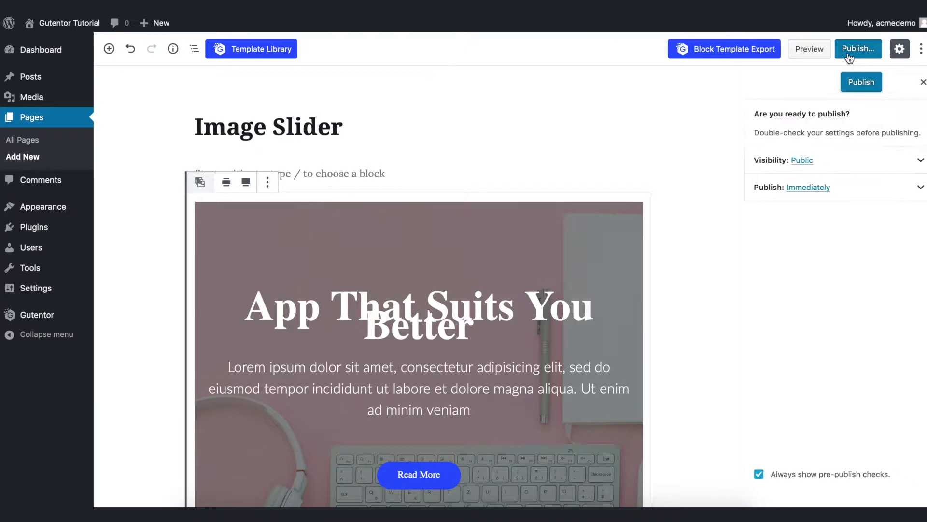
left_click(855, 79)
right_click(187, 86)
left_click(206, 89)
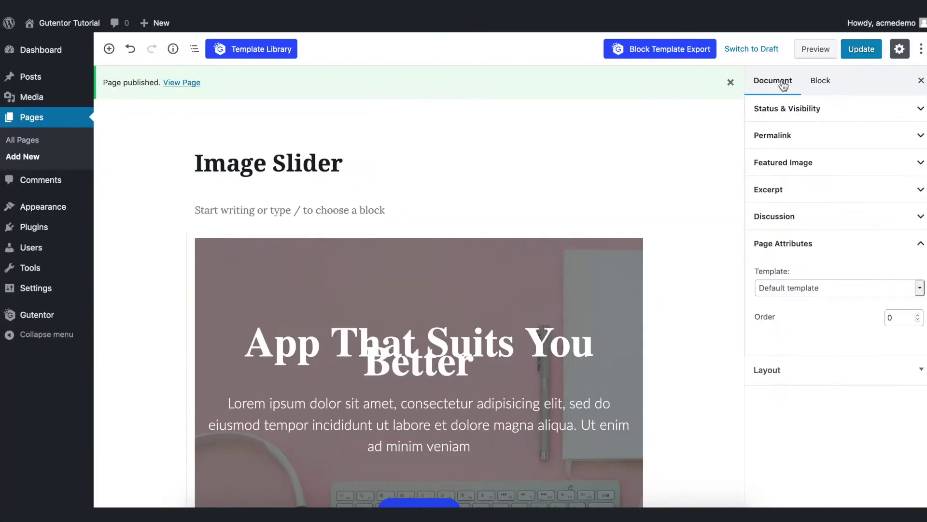
- Switch the page template to Gutentor Full Width and update the page
left_click(798, 288)
left_click(817, 309)
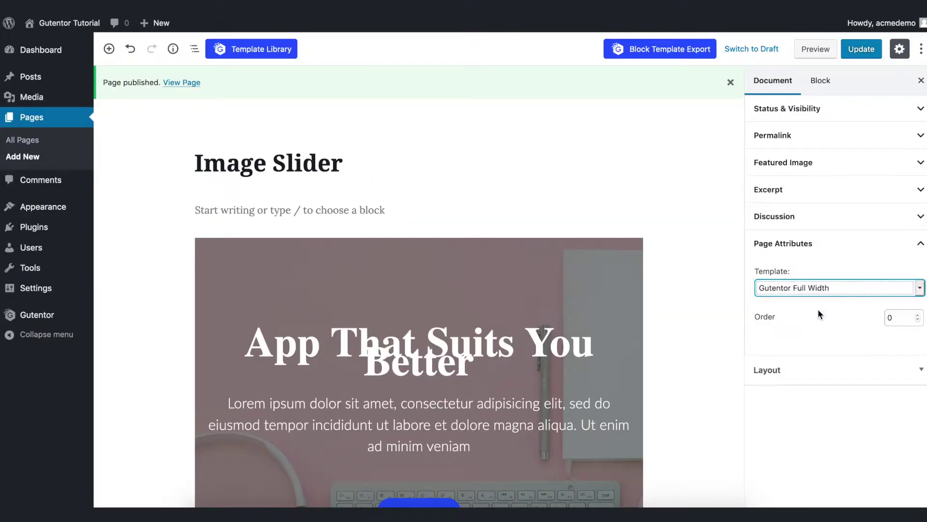
left_click(866, 53)
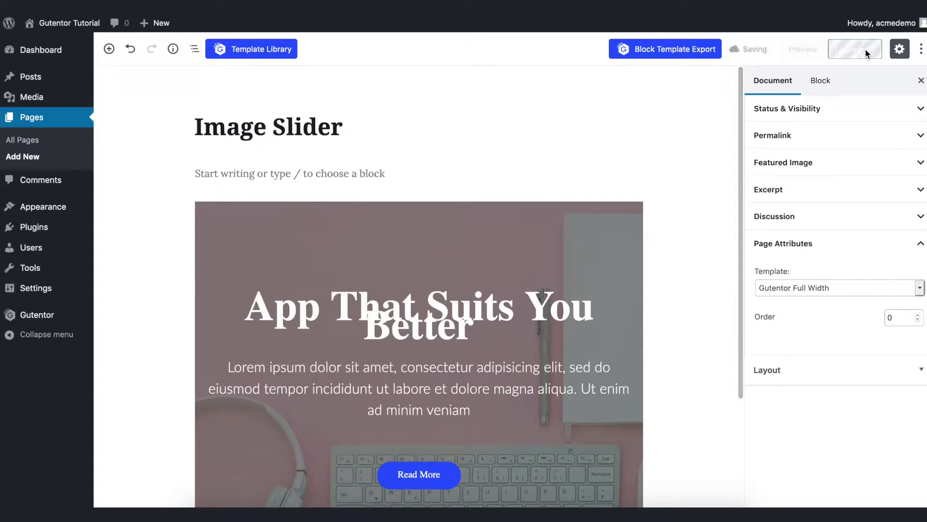
right_click(186, 88)
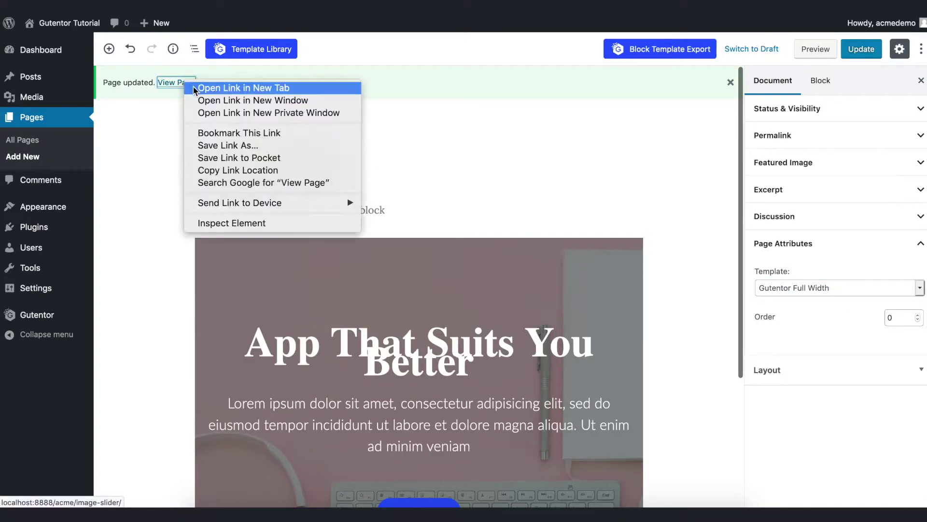
- Open the live Image Slider page in a new tab to review it
left_click(208, 87)
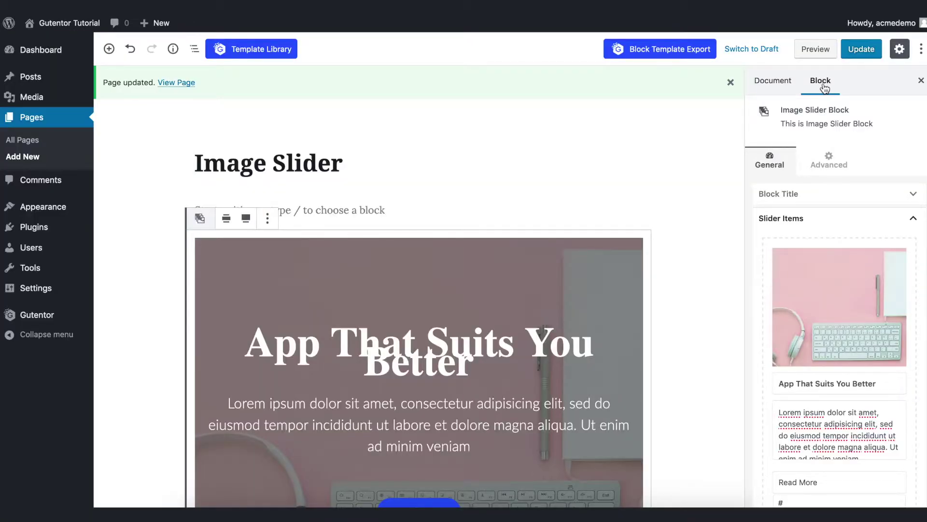
- Collapse Slider Items and toggle Enable Block Title on, then back off
left_click(775, 167)
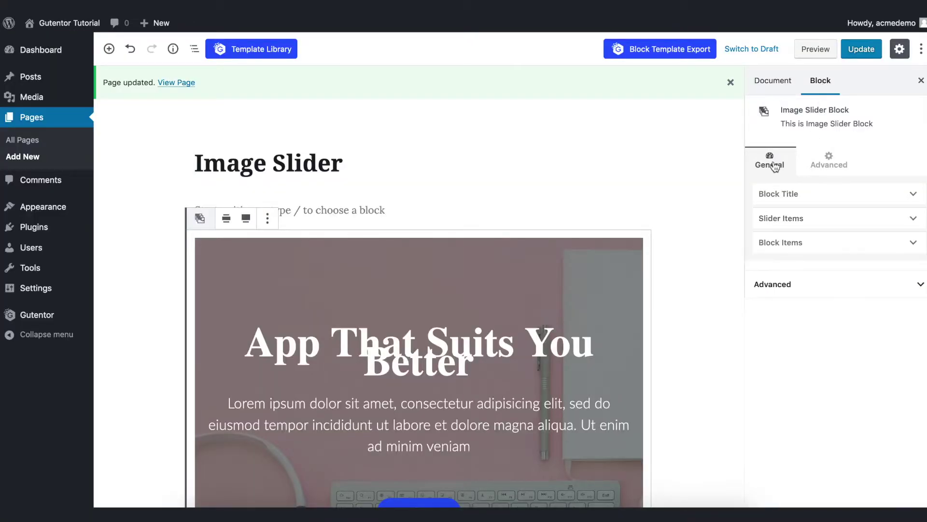
left_click(802, 197)
left_click(771, 220)
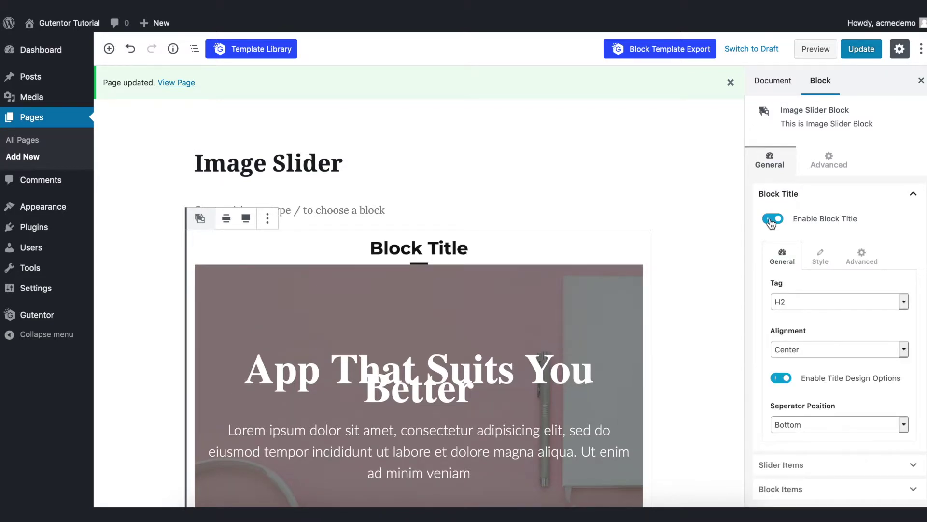
left_click(772, 219)
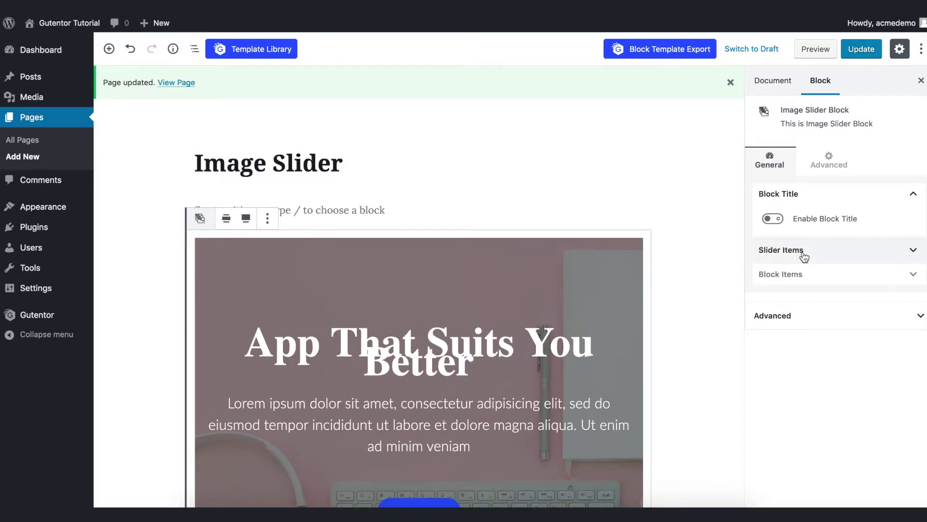
- Expand Slider Items and replace the first slide's image with a misty pine forest
left_click(803, 251)
mouse_move(805, 294)
scroll(864, 234, "down", 2)
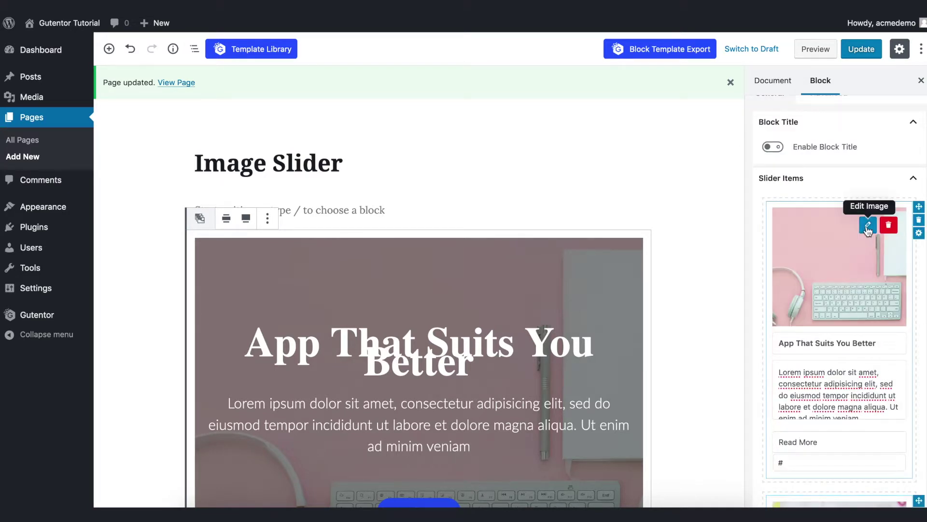
left_click(868, 226)
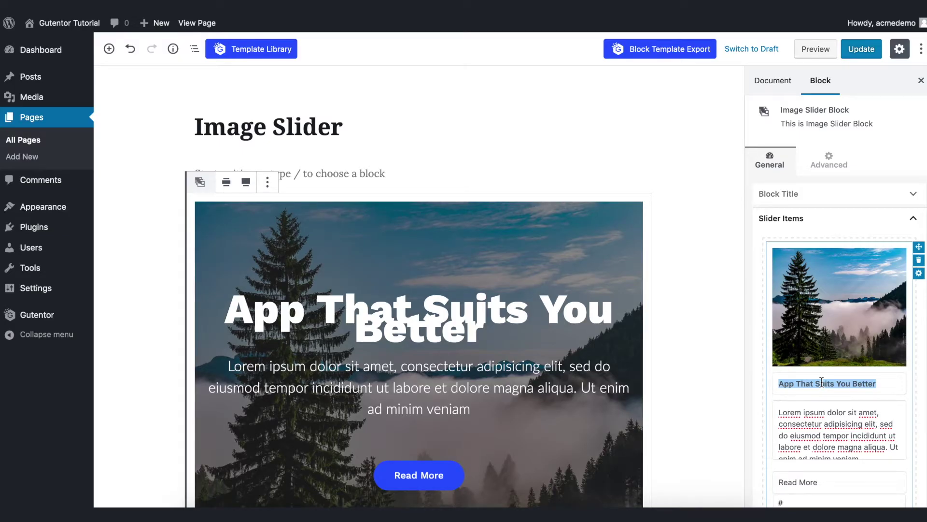
- Give the first slide the title 'This is first slider' and description 'This is description!'
type("This is first slifer")
key("BackSpace")
key("BackSpace")
key("BackSpace")
type("der")
left_click(841, 430)
key("super+a")
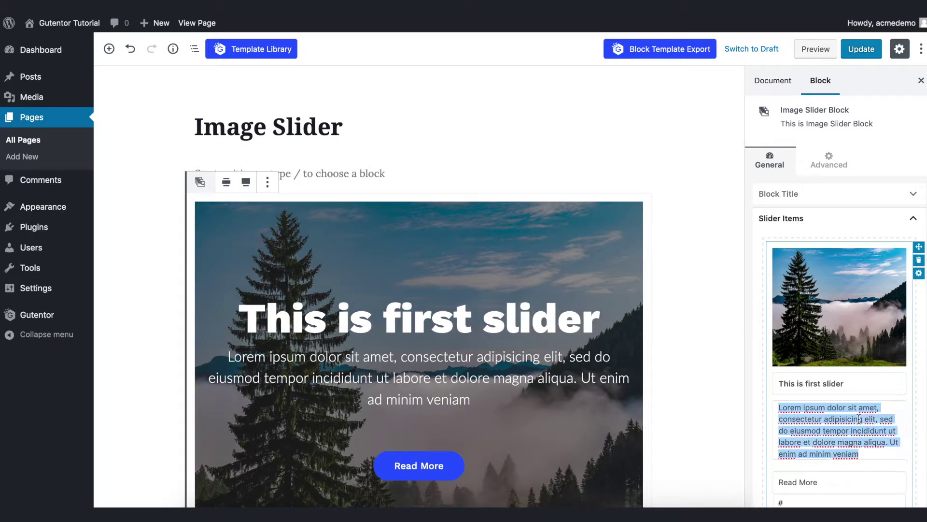
type("This is description!")
scroll(840, 290, "down", 7)
left_click(840, 153)
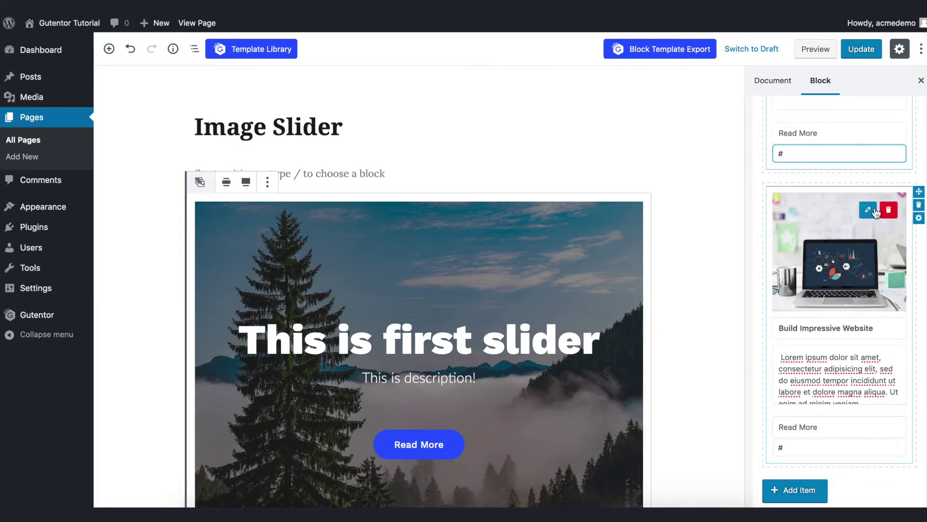
- Set the second slide to the lotus image, titled 'This is second Image', described 'This is second image slider'
left_click(865, 210)
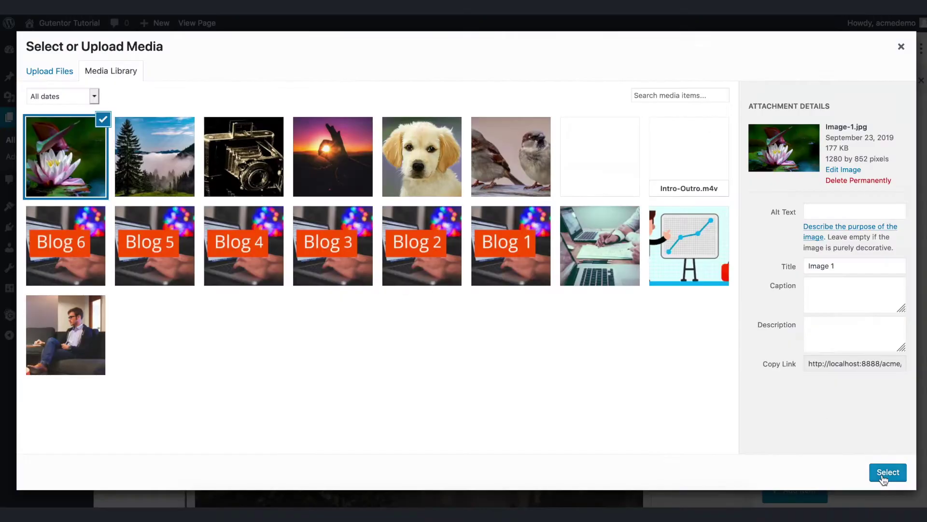
left_click(885, 472)
type("This ")
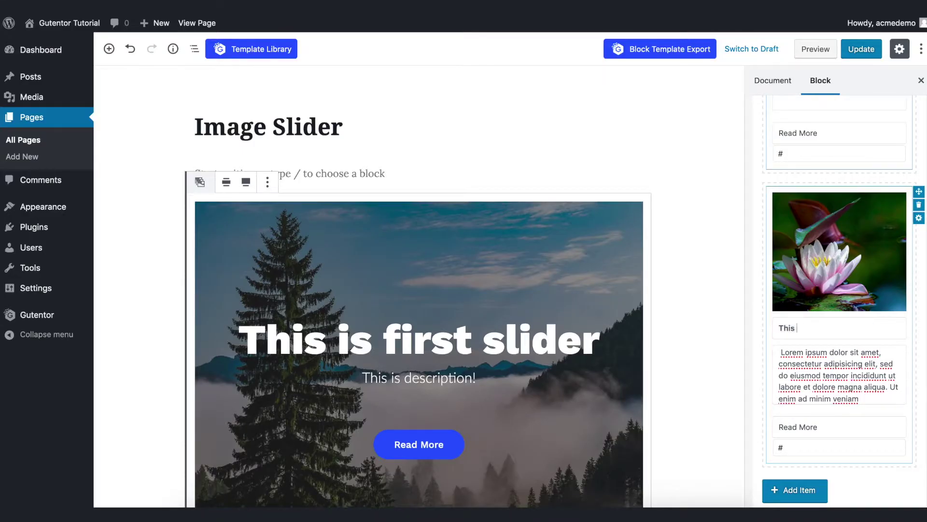
type("is second Image")
key("Tab")
key("super+a")
type("This is second image slider")
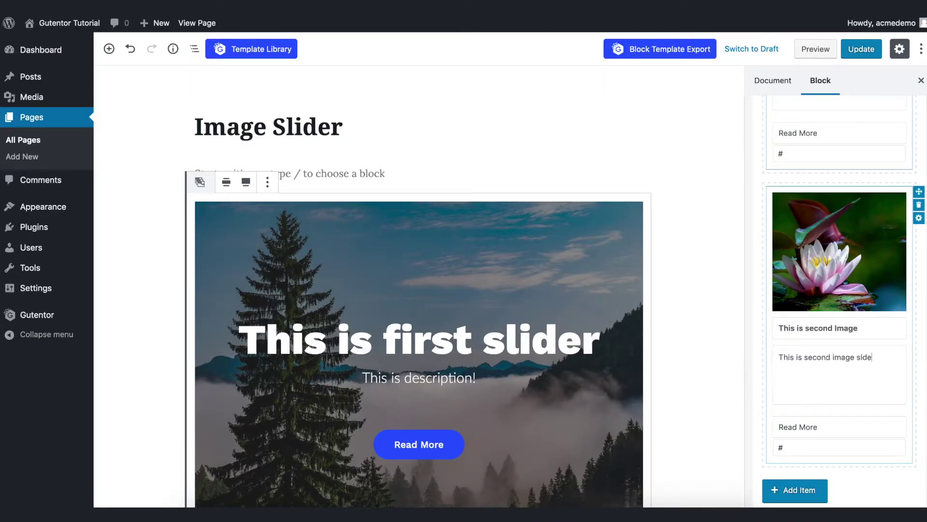
scroll(838, 412, "down", 3)
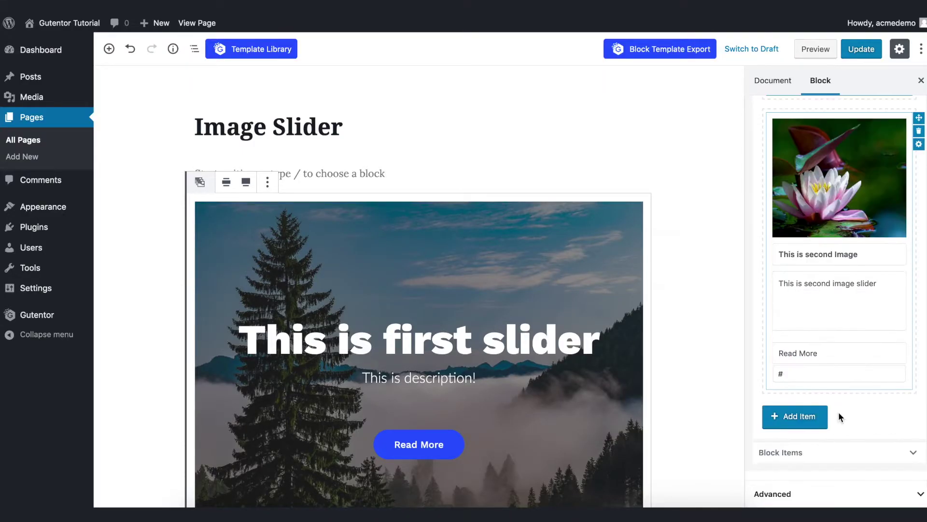
- Add a third slide with sunset Image4, titled 'This is third slider', plus a description
left_click(796, 418)
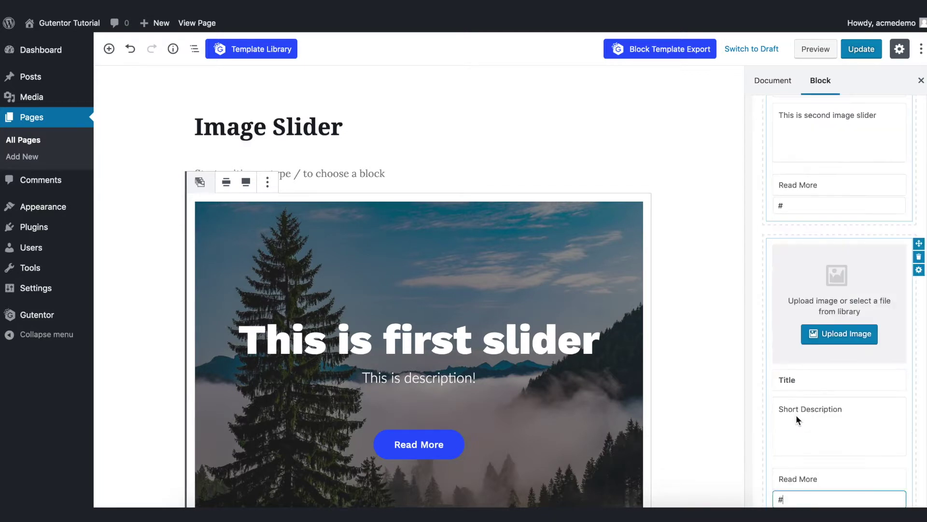
left_click(802, 332)
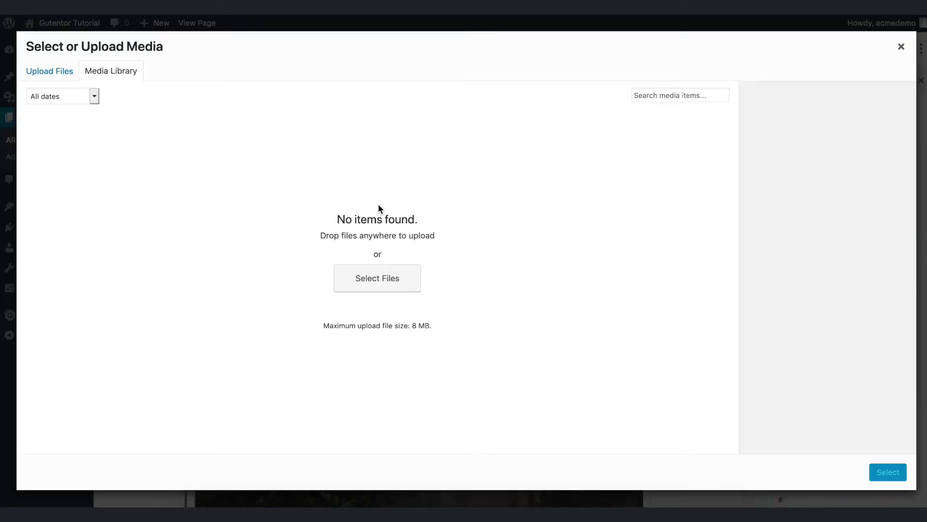
left_click(329, 162)
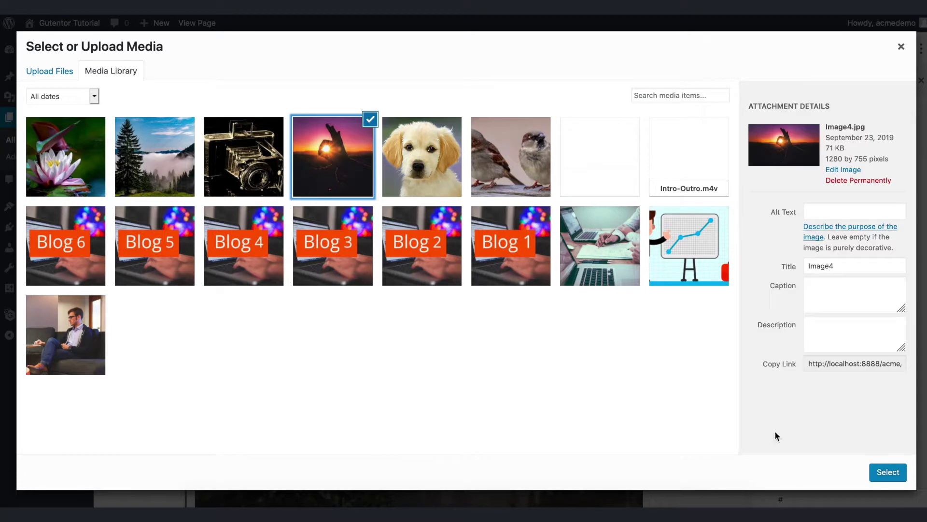
left_click(888, 472)
type("This is third slider")
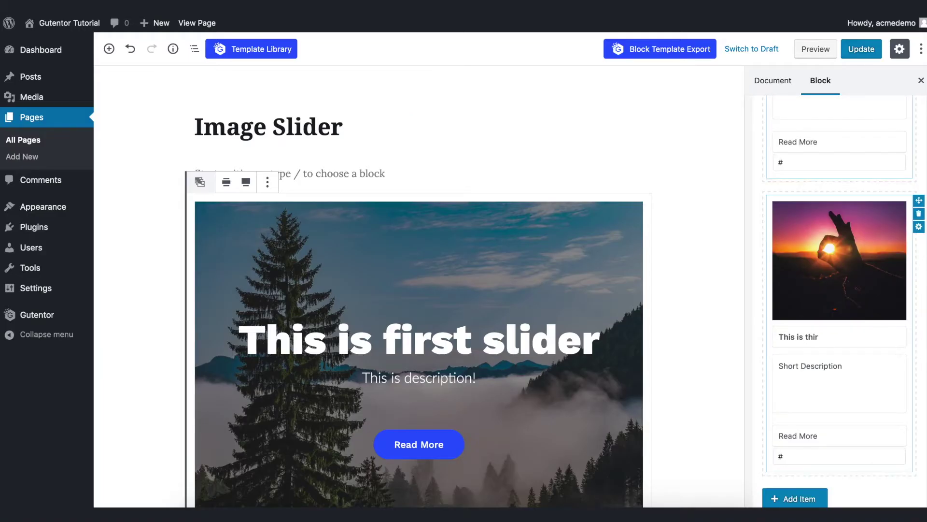
key("Tab")
type("This is third slider descrption.")
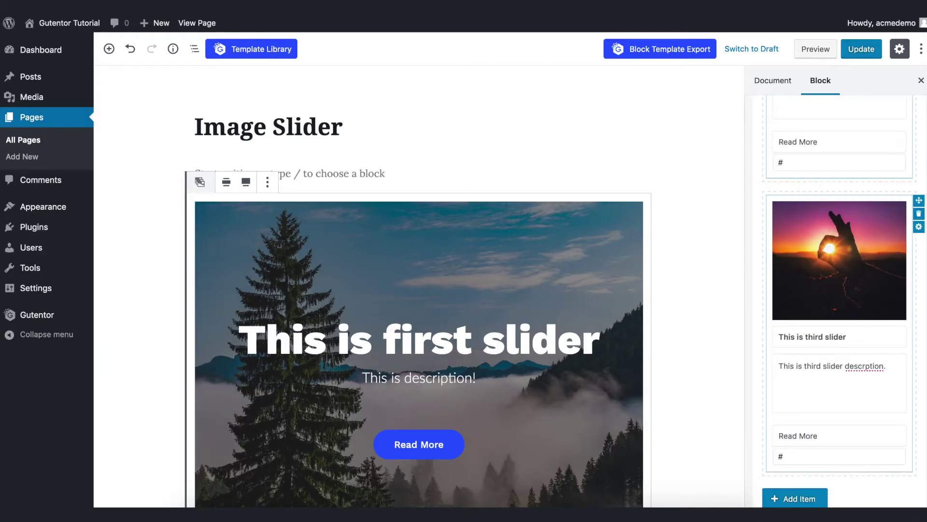
scroll(769, 364, "down", 2)
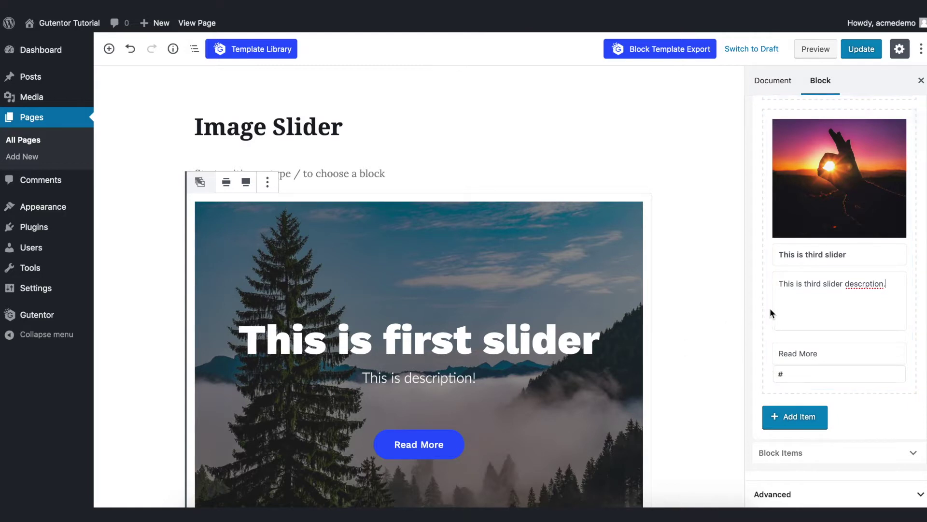
left_click(812, 443)
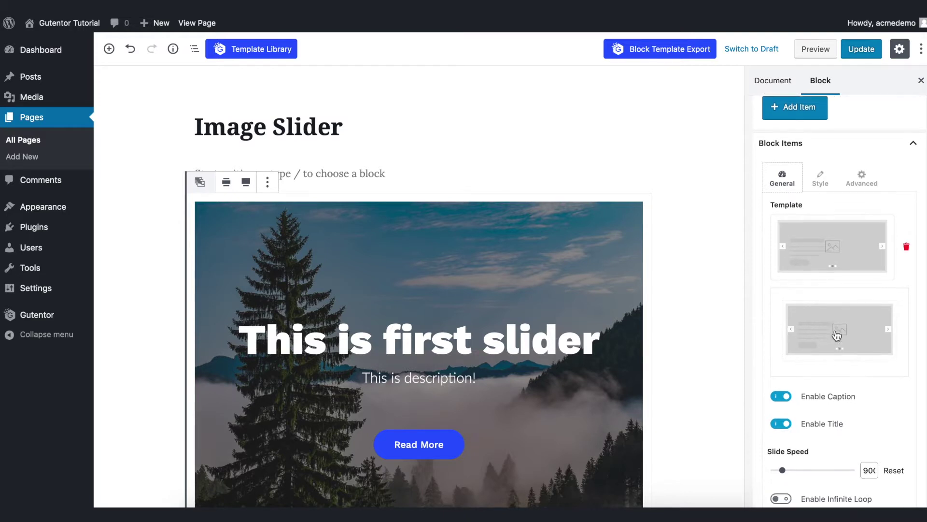
- Toggle captions off and back on, and lower the slide speed to 357
left_click(781, 408)
scroll(781, 405, "down", 3)
scroll(782, 386, "up", 1)
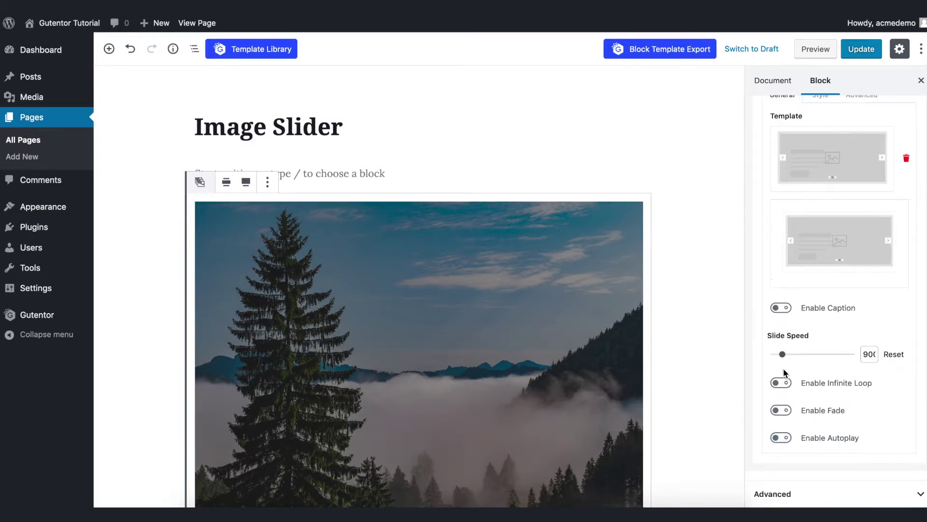
left_click(780, 307)
scroll(820, 356, "down", 3)
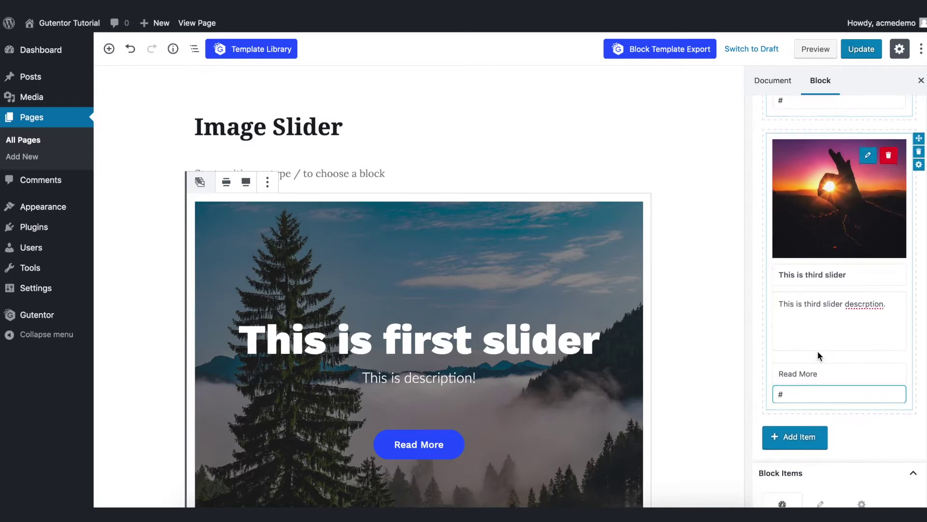
scroll(809, 362, "down", 5)
scroll(811, 362, "down", 2)
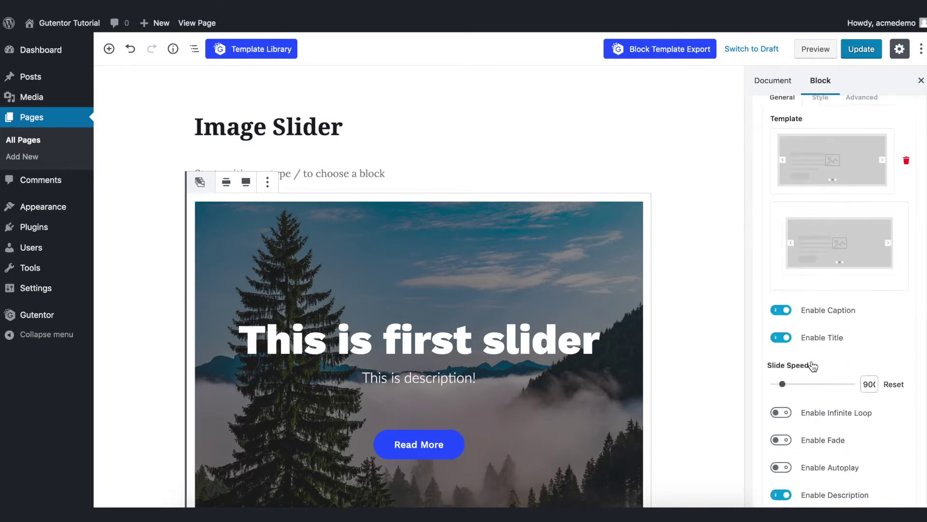
left_click(797, 373)
mouse_move(797, 373)
left_mouse_down()
mouse_move(782, 375)
mouse_move(829, 372)
mouse_move(794, 378)
mouse_move(811, 380)
left_mouse_up()
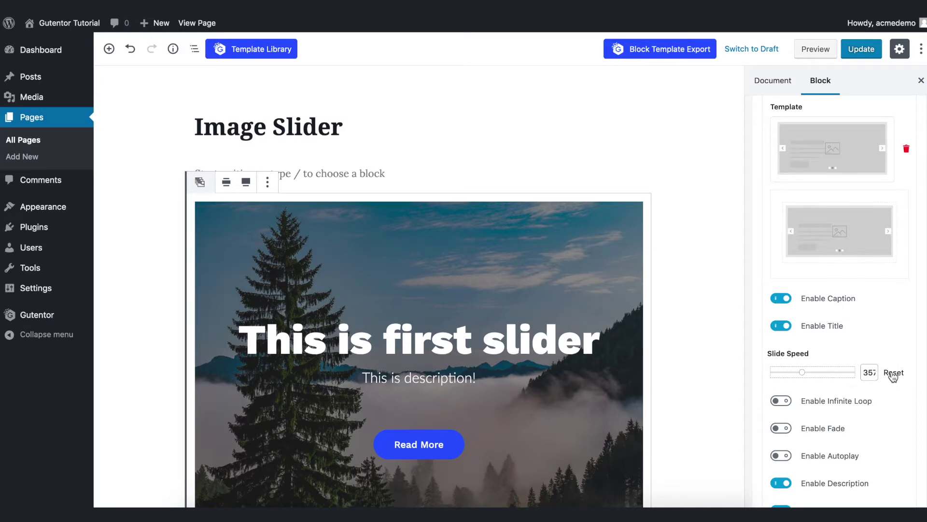
- Turn on Infinite Loop and Fade, keep Autoplay off and descriptions shown
scroll(788, 371, "down", 1)
left_click(783, 369)
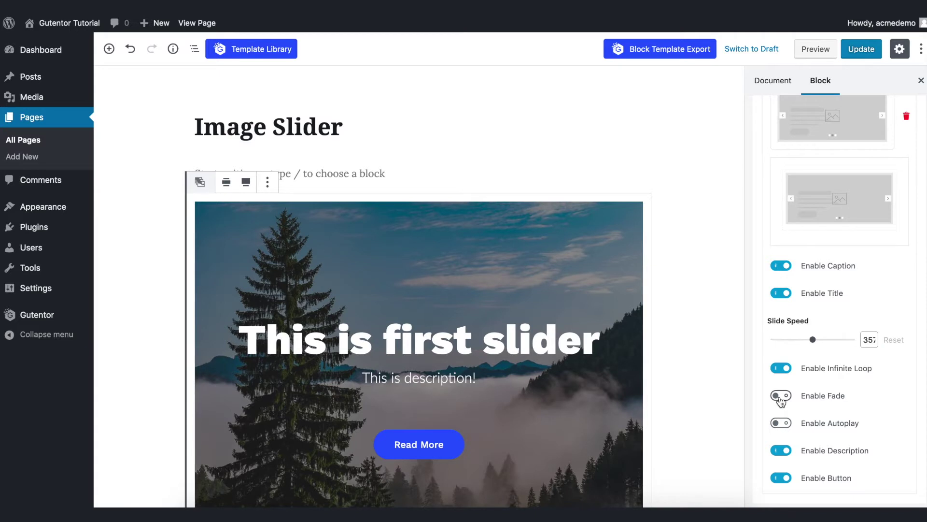
left_click(781, 396)
left_click(781, 423)
left_click(781, 424)
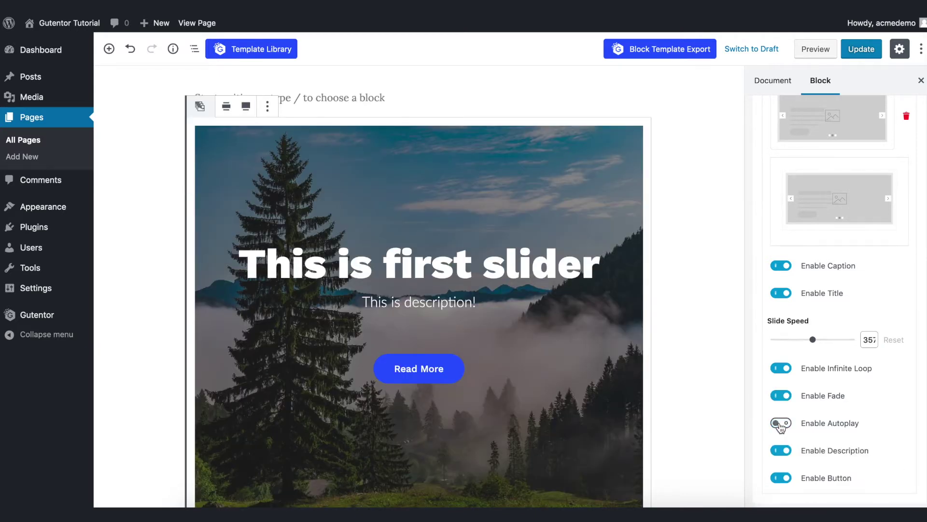
left_click(782, 460)
left_click(782, 459)
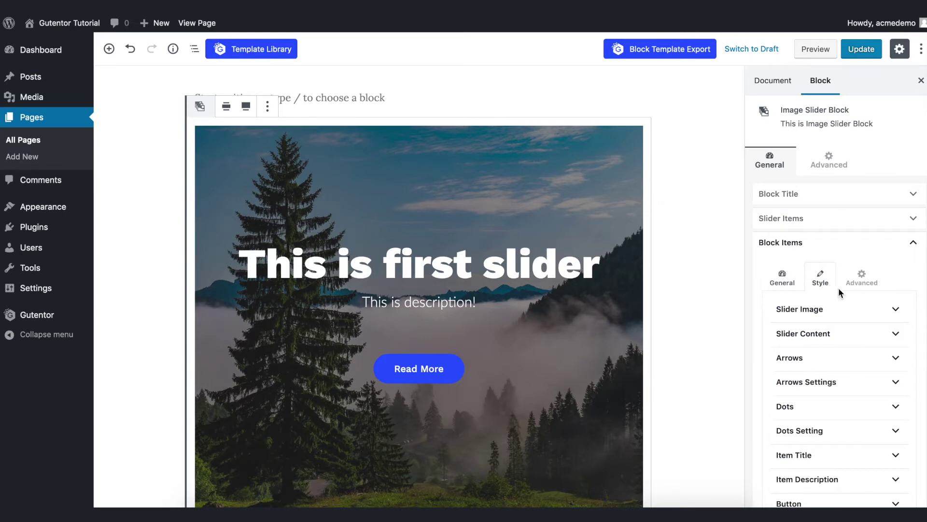
- Keep the slider image as Background Image after trying Normal Image and Background Color
left_click(865, 309)
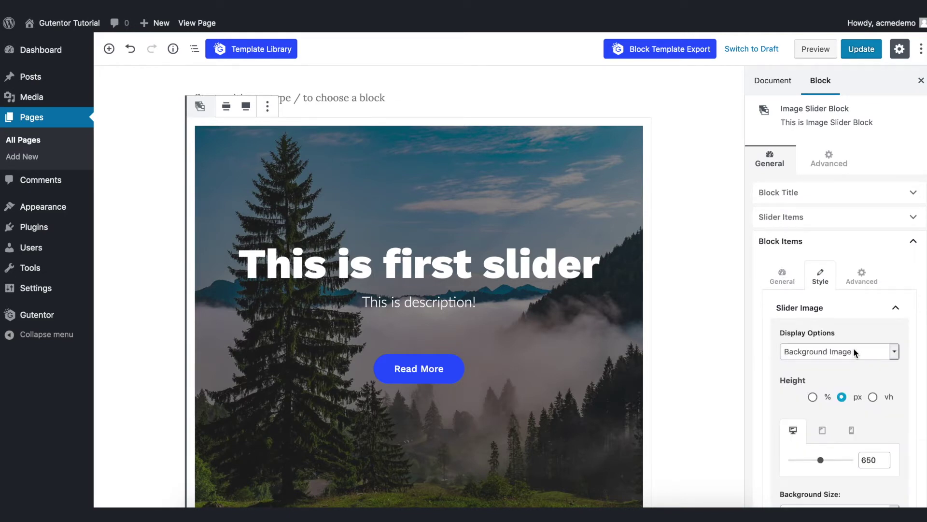
left_click(854, 351)
left_click(860, 363)
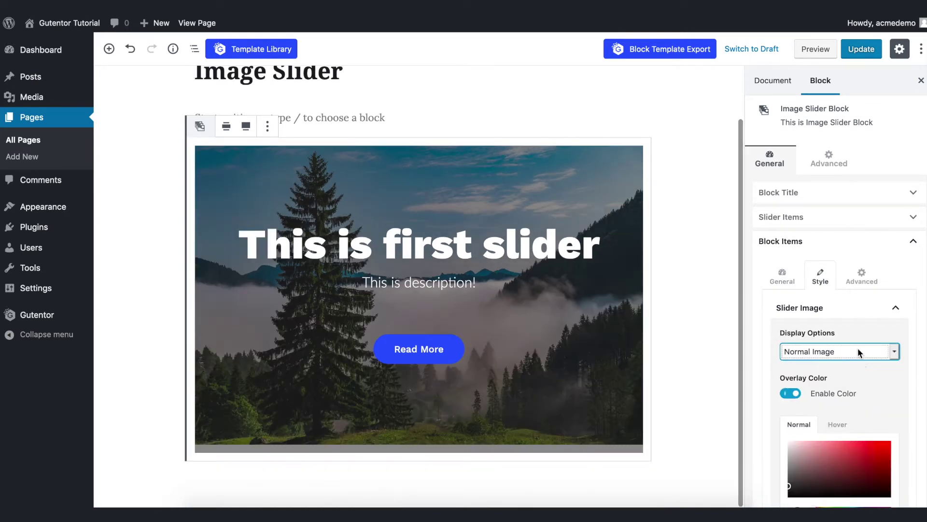
left_click(857, 349)
left_click(858, 362)
left_click(857, 351)
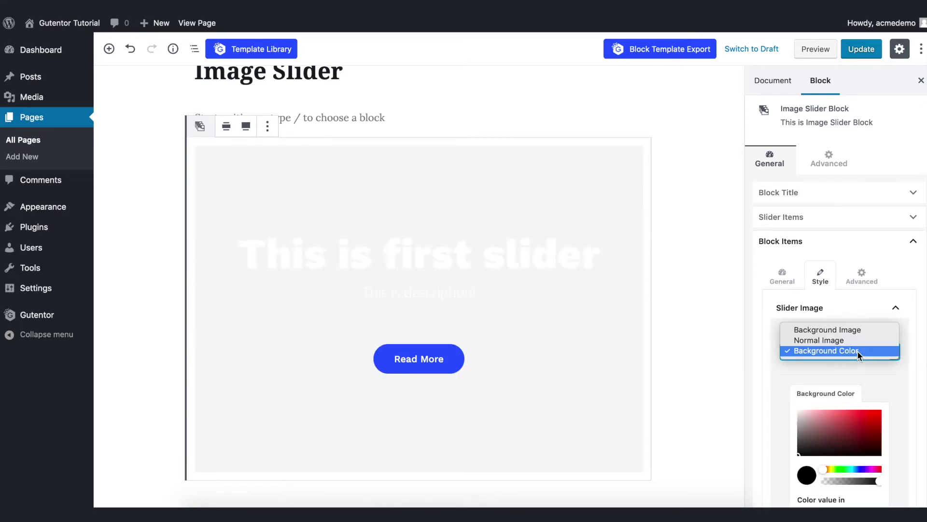
left_click(854, 331)
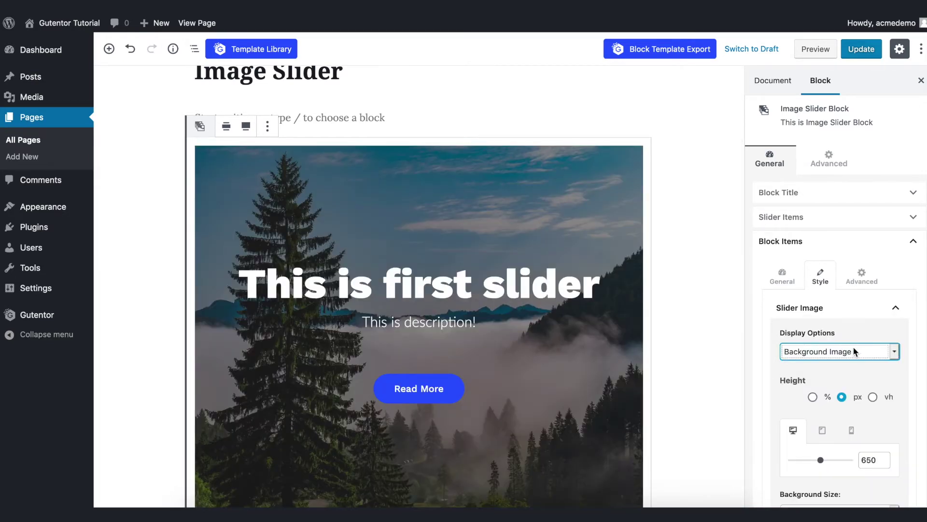
- Set the background size to Cover after trying Contain and Default
scroll(853, 349, "down", 3)
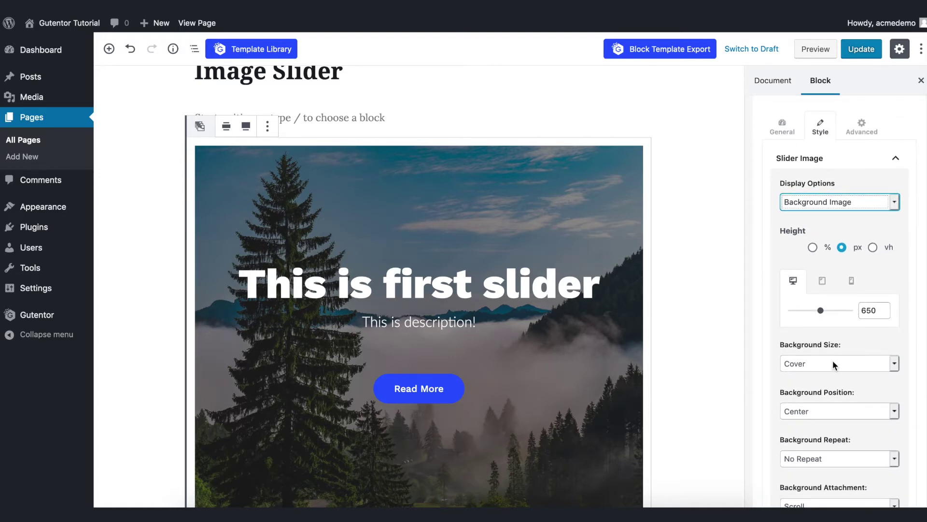
left_click(832, 363)
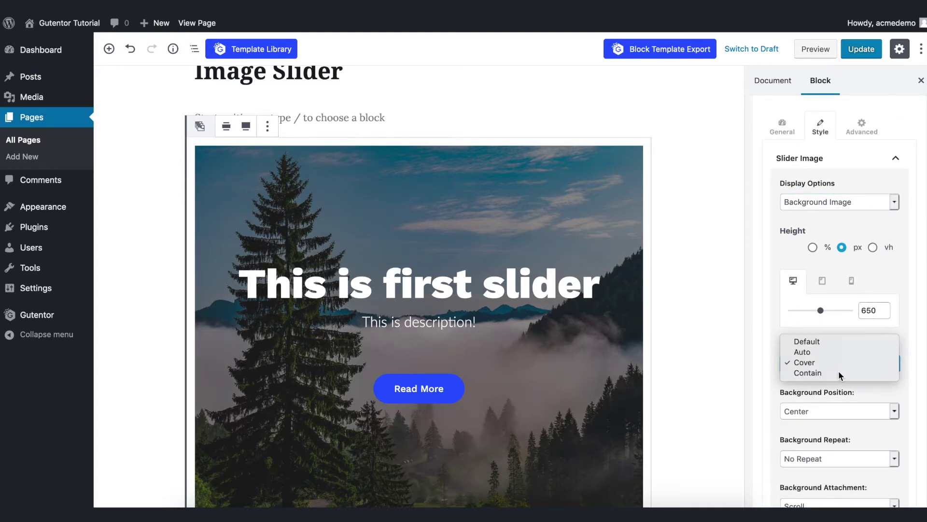
left_click(838, 371)
left_click(840, 357)
left_click(837, 329)
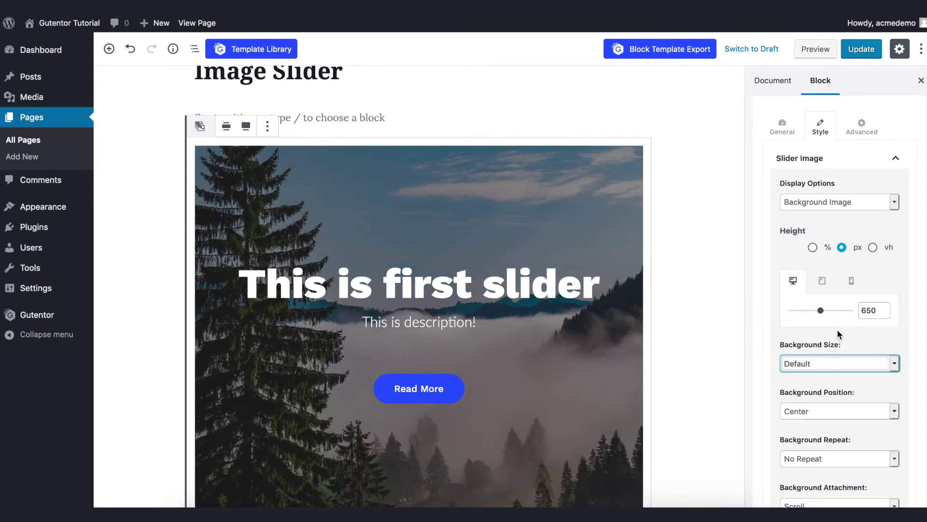
left_click(845, 363)
left_click(845, 381)
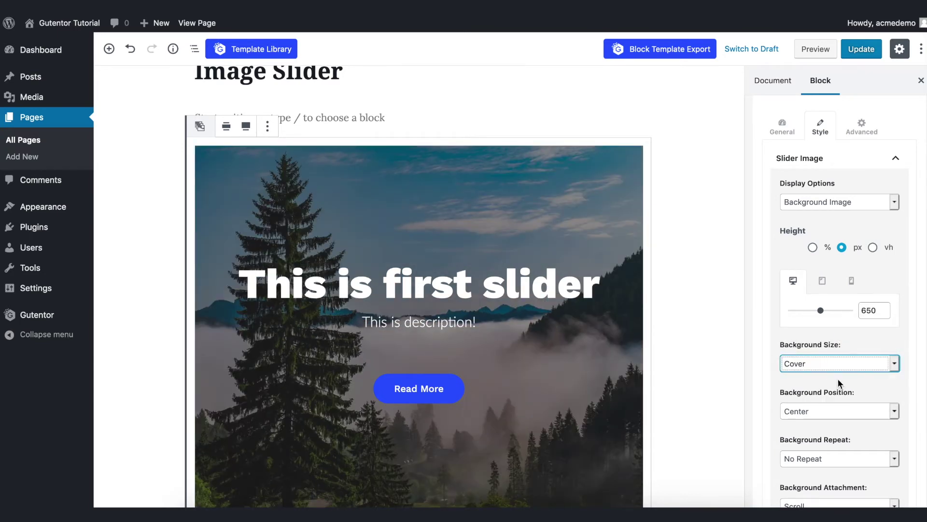
- Switch off the slide's Overlay Color
scroll(837, 378, "down", 2)
key("Tab")
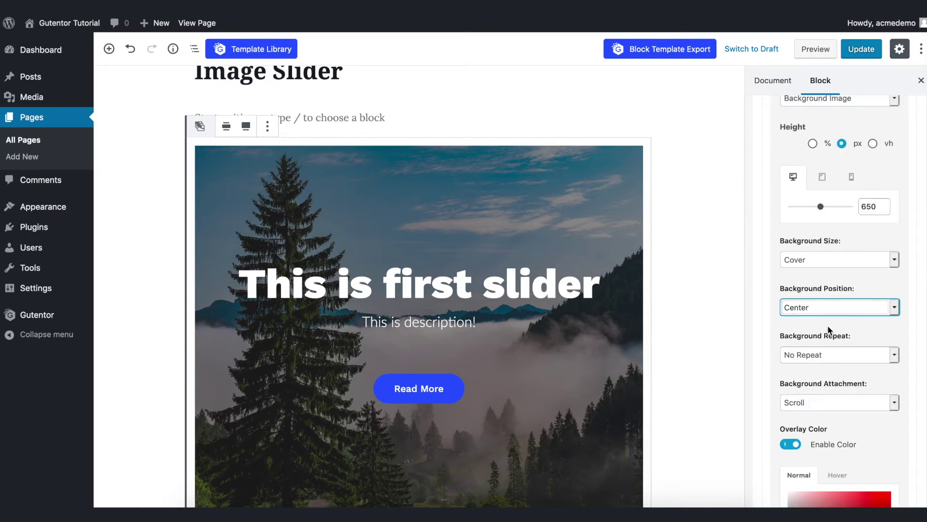
scroll(827, 354, "down", 2)
left_click(791, 349)
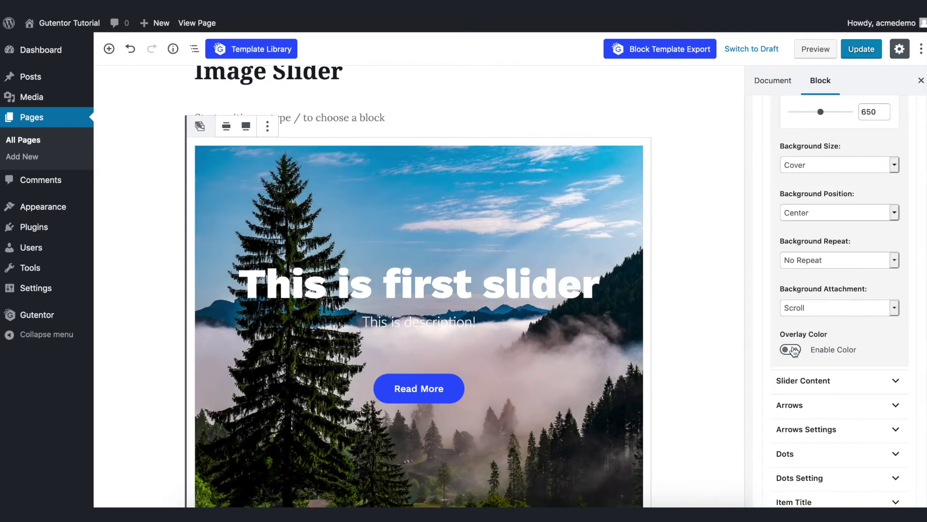
- Re-enable Overlay Color as purple at 0.24 alpha
left_click(792, 349)
left_click(885, 413)
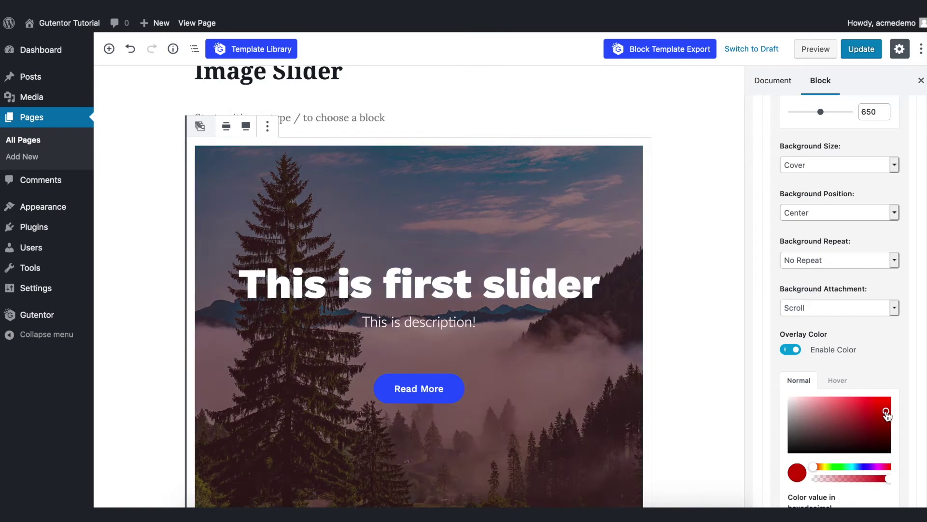
left_click(867, 467)
left_click(872, 478)
left_click_drag(871, 479, 831, 479)
scroll(828, 366, "down", 6)
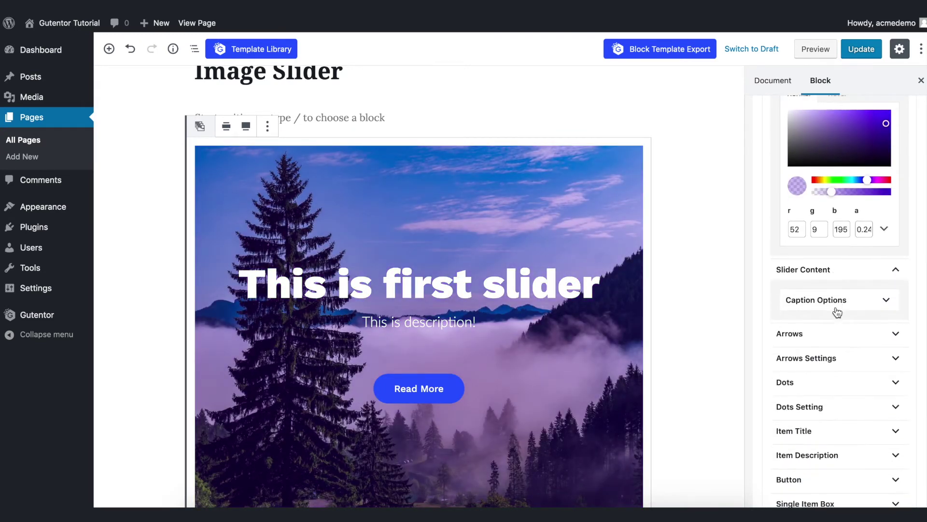
- Set Caption Alignment to Right after briefly trying Left
left_click(837, 312)
scroll(856, 287, "down", 3)
left_click(849, 272)
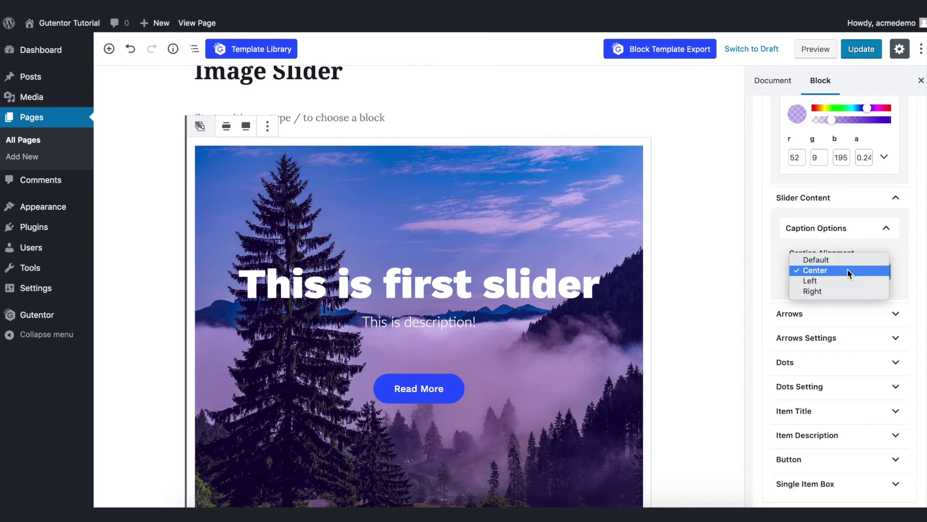
left_click(845, 280)
left_click(851, 269)
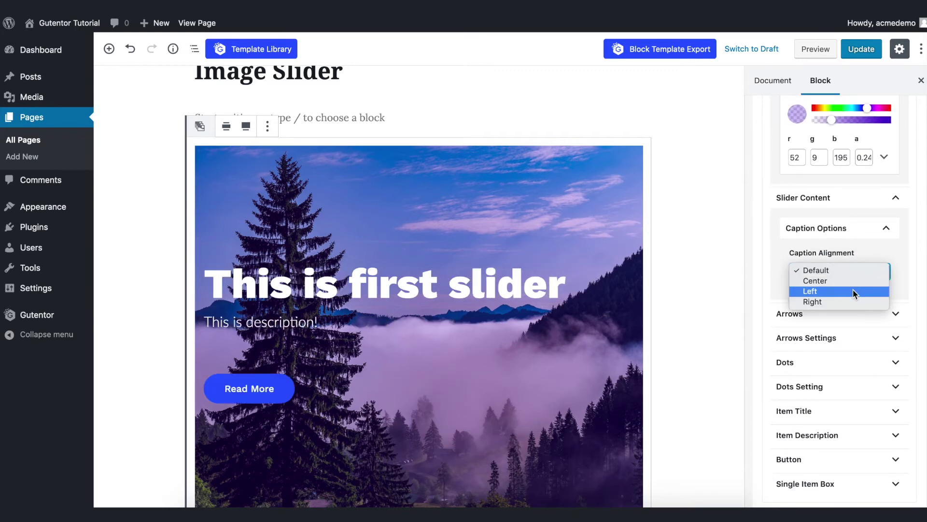
left_click(852, 291)
left_click(852, 271)
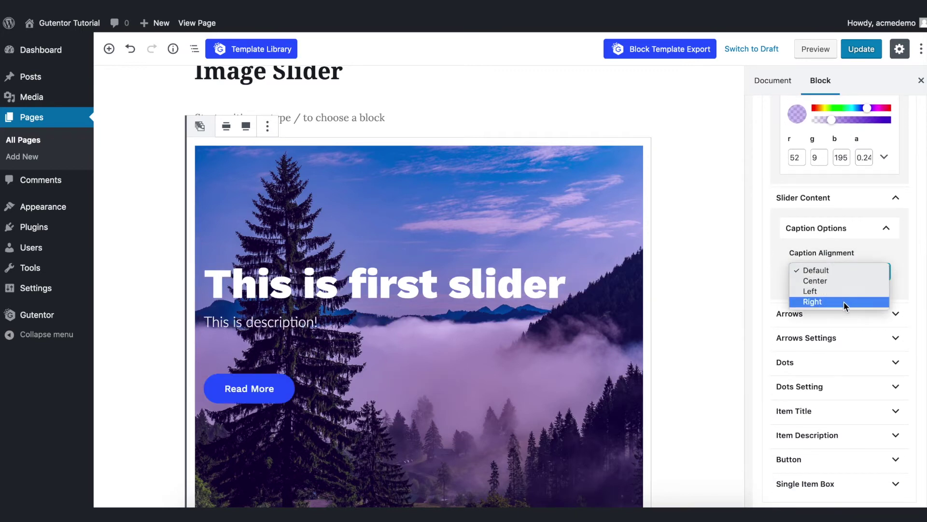
left_click(844, 301)
- Expand Arrows and Arrows Settings and enable a custom arrow button colour
left_click(830, 312)
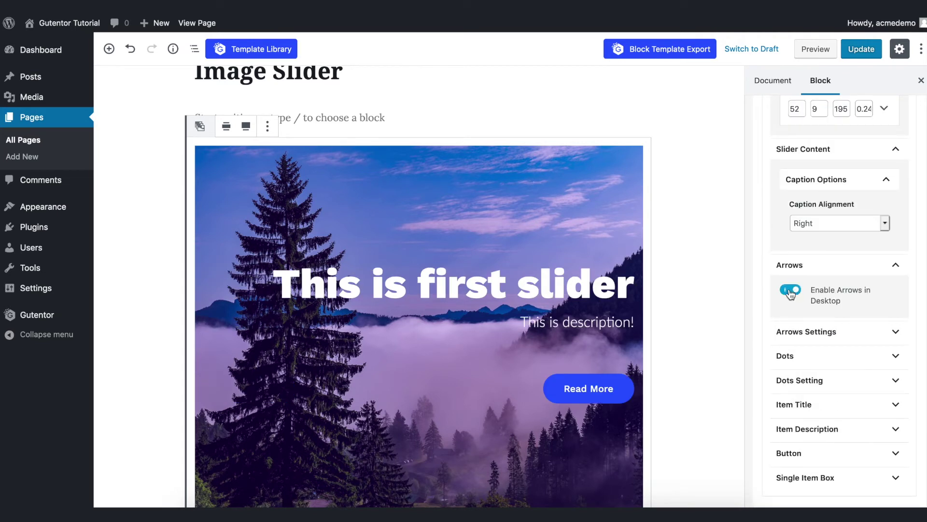
left_click(831, 338)
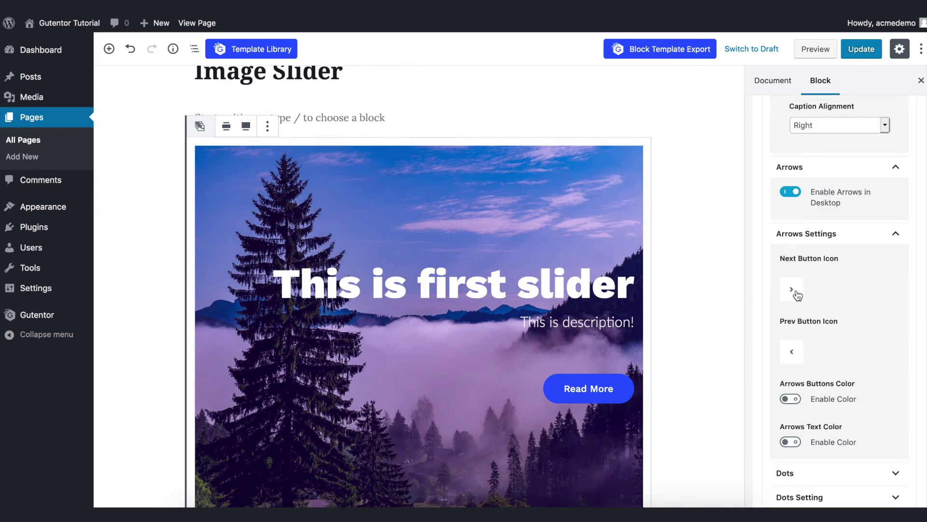
left_click(791, 313)
scroll(821, 355, "down", 5)
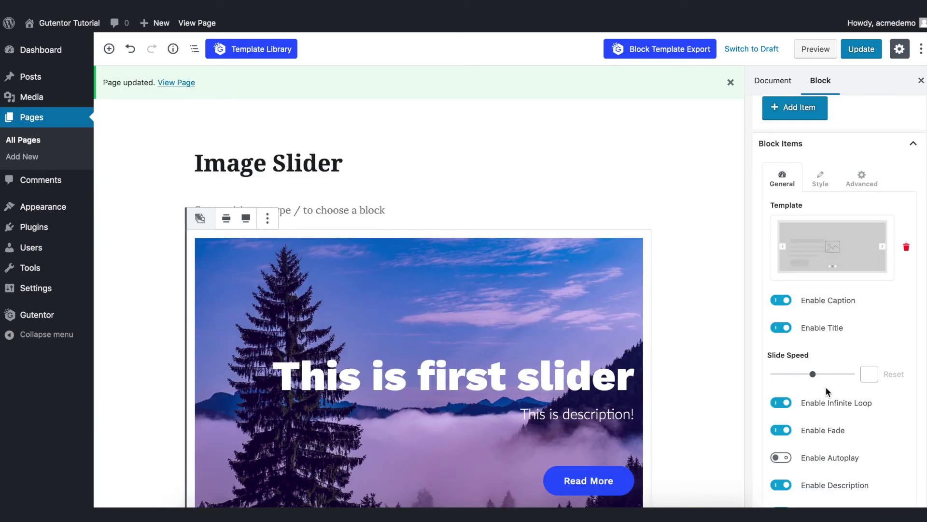